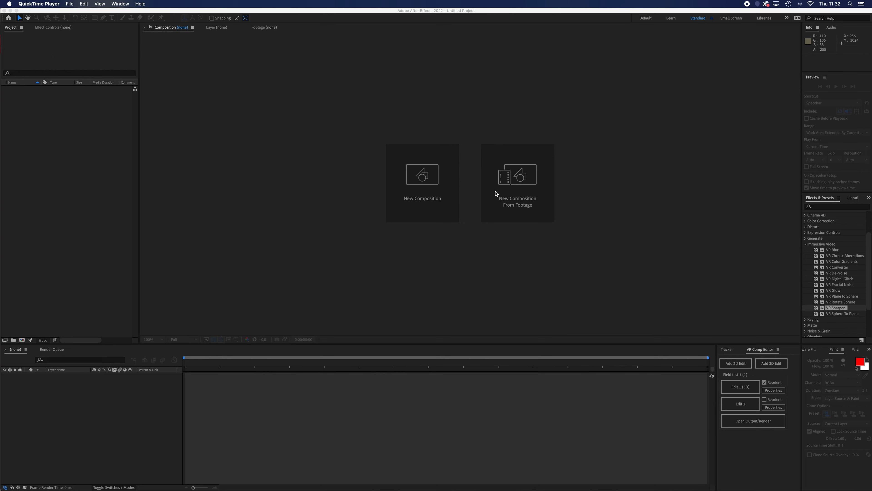
Import Director key (2).mp4 from the Downloads folder and create a composition from the clip
click(253, 469)
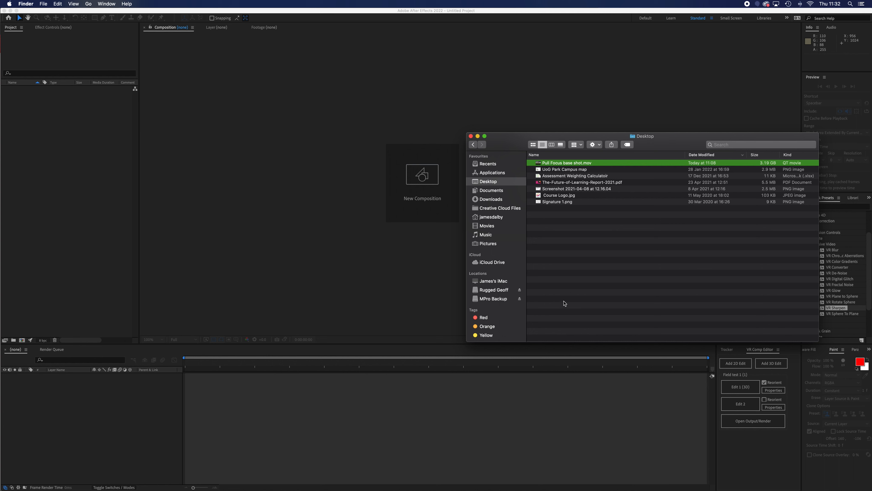
click(491, 199)
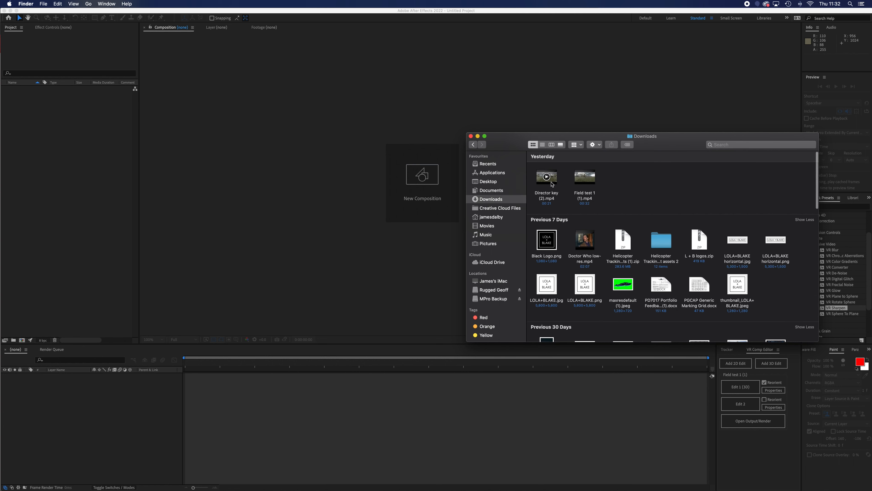
drag(554, 182, 78, 173)
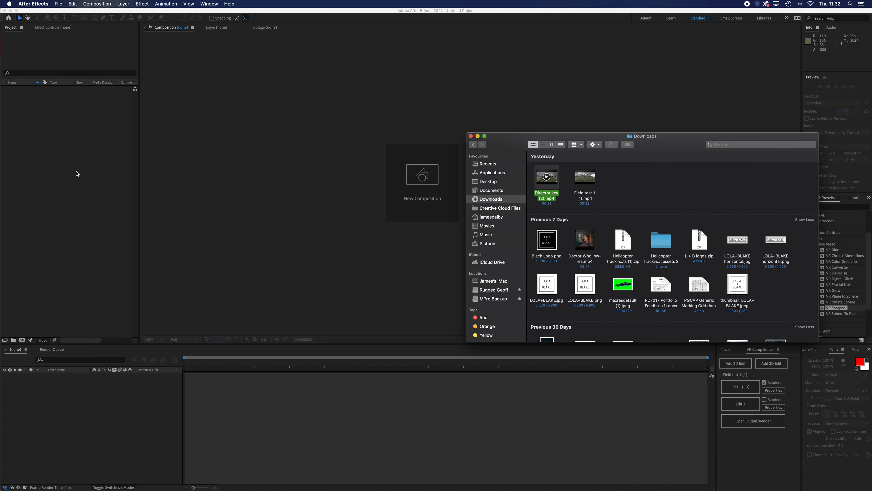
click(60, 227)
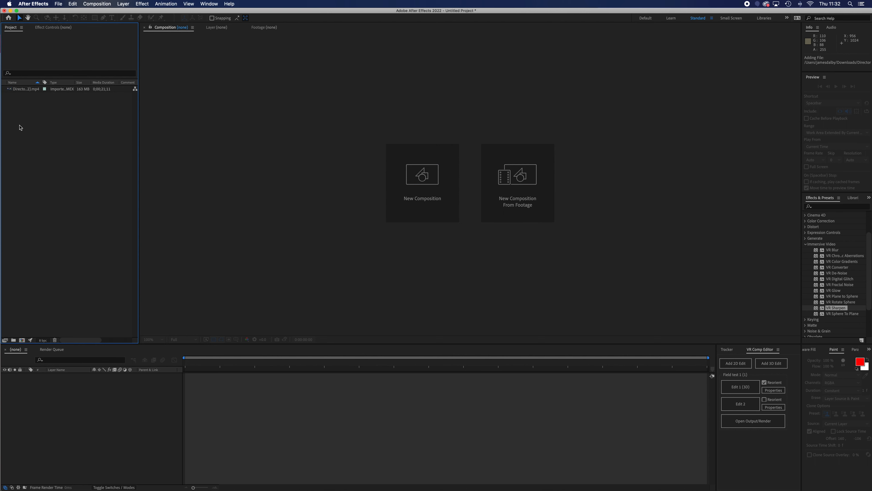
click(22, 90)
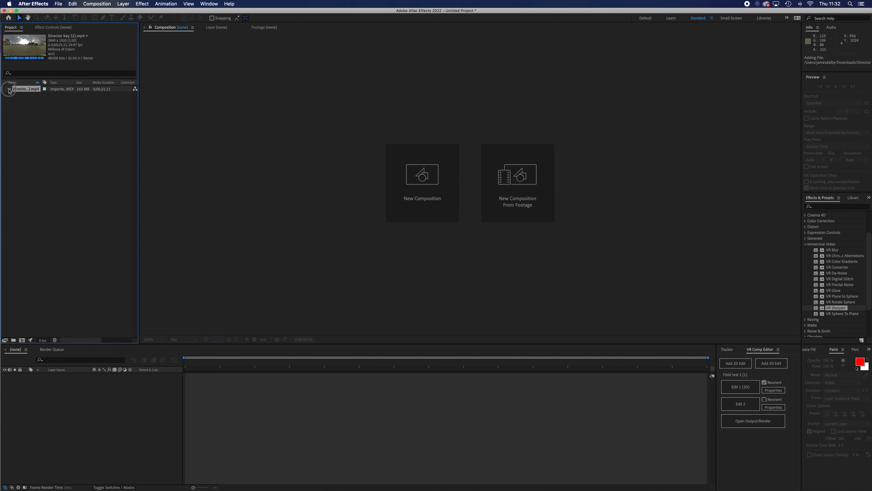
click(22, 341)
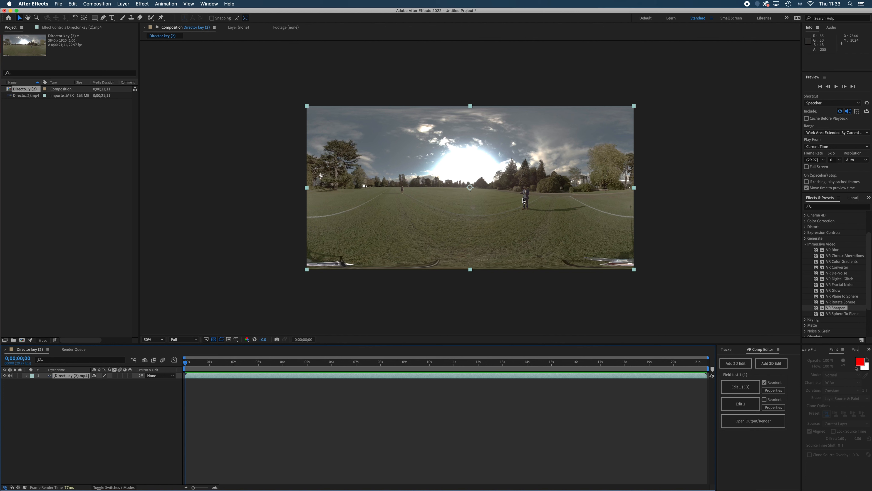
Preview the 360 footage of the field, and return to the first frame
key(space)
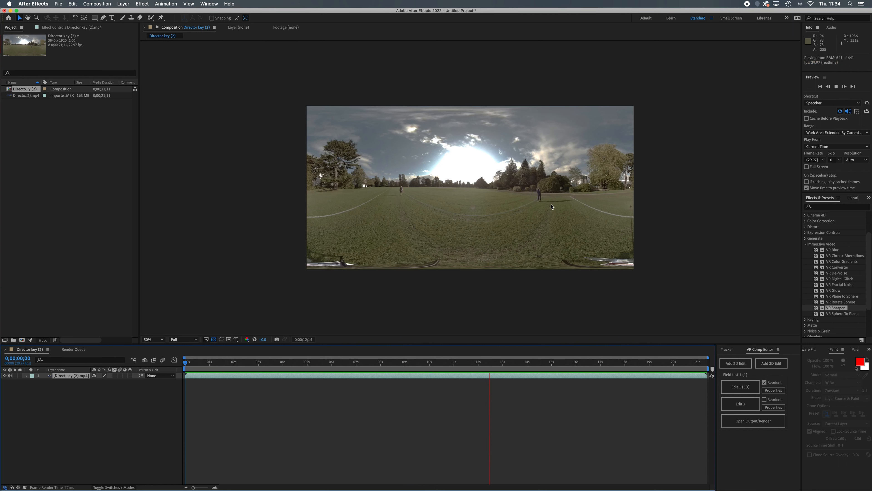
key(space)
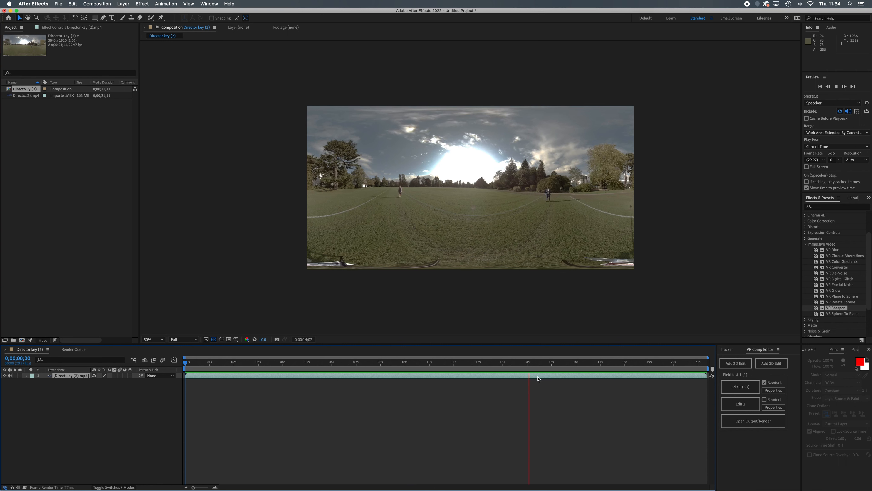
drag(532, 364, 185, 363)
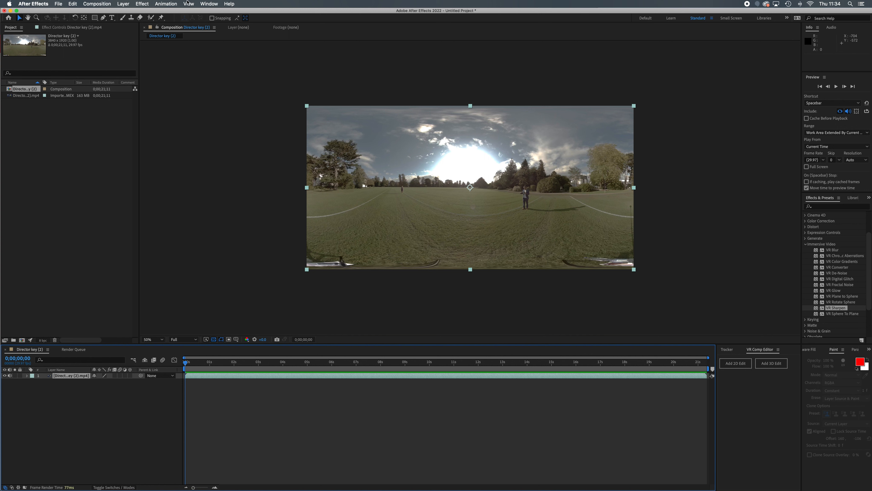
Check that the VR Comp Editor is enabled and review the project's video rendering and effects settings without changing them
click(208, 4)
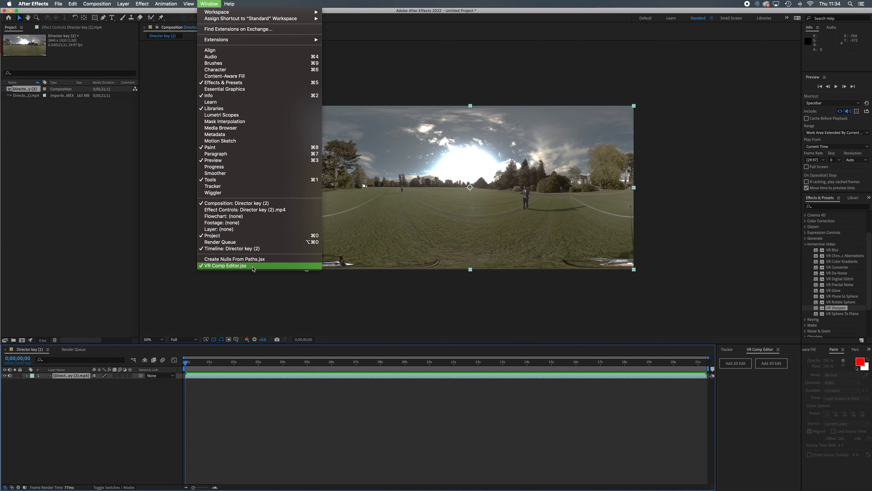
click(216, 4)
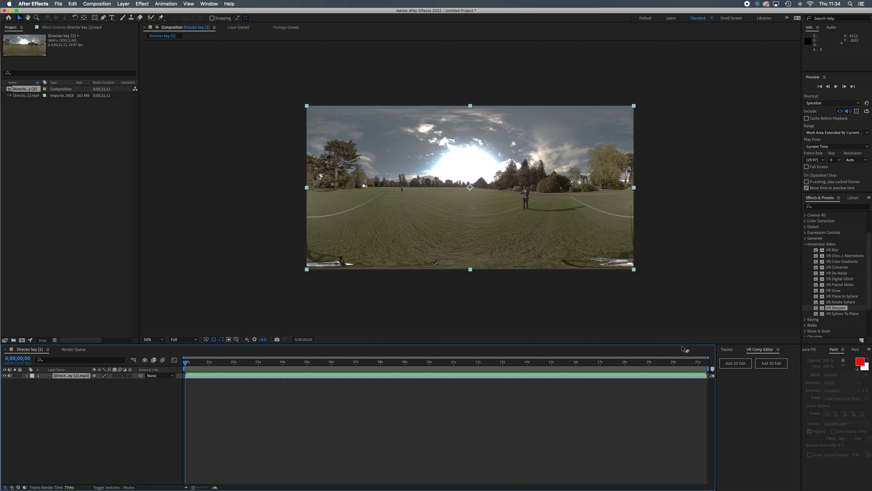
click(59, 3)
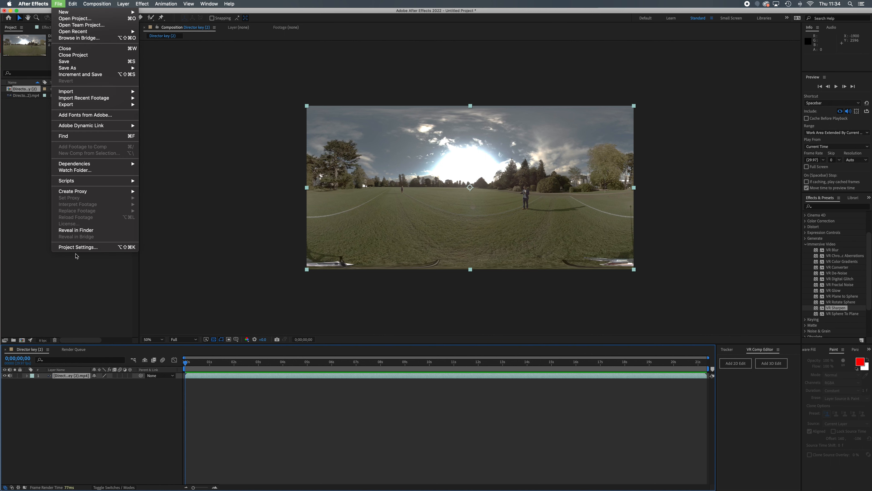
click(77, 247)
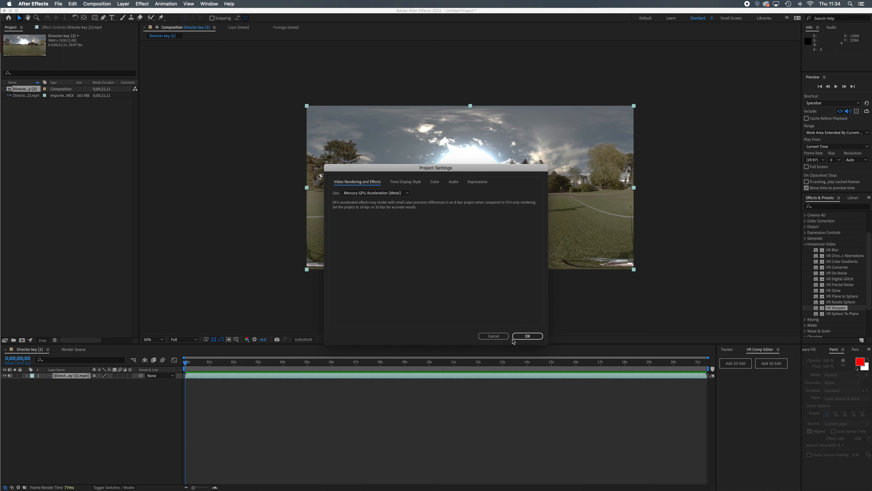
click(495, 337)
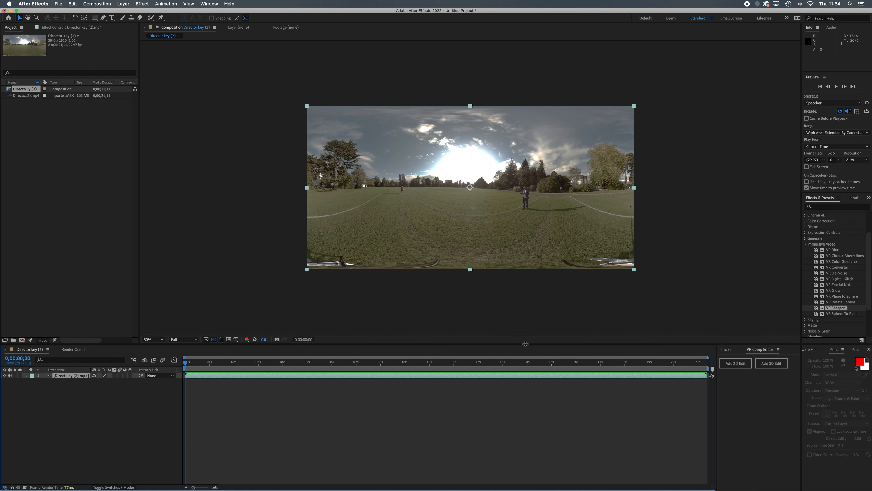
Check the Scripting & Expressions preferences for allowing scripts to write files and access the network
click(58, 3)
mouse_move(33, 3)
mouse_move(37, 22)
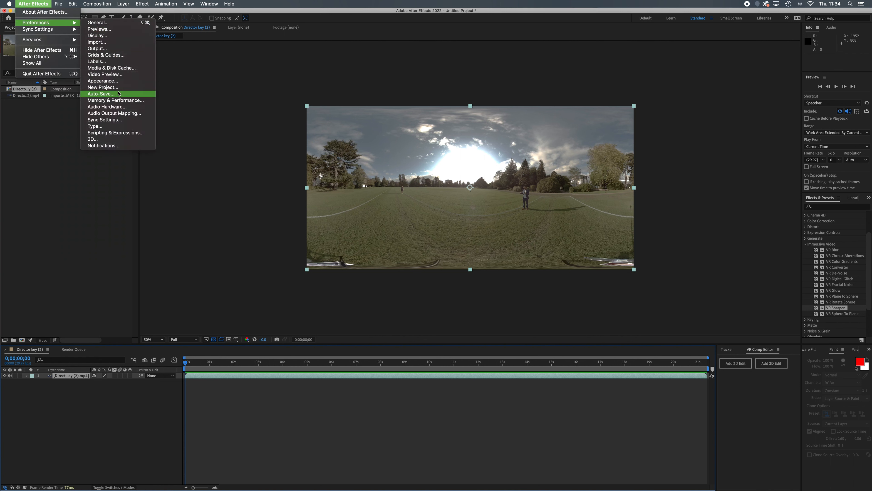
click(122, 133)
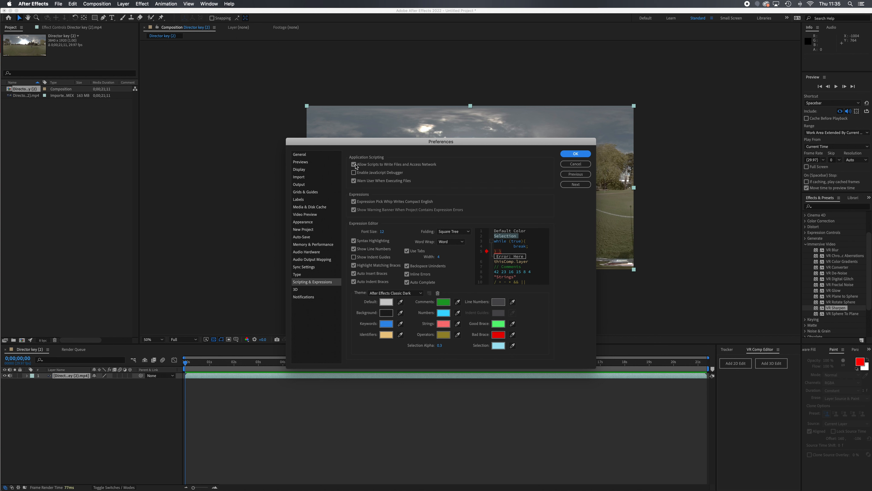
click(582, 154)
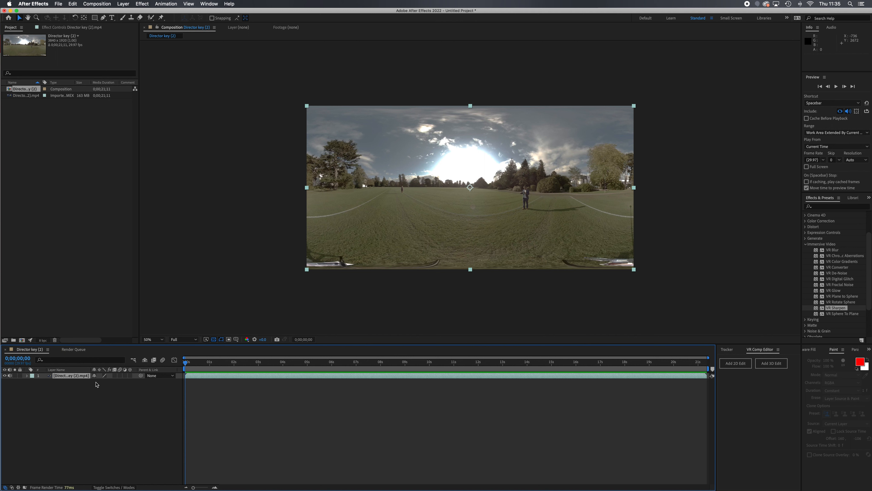
Add a 3D edit of the Director key (2) composition with comp width 1920, 16:9 aspect ratio and a 2-node camera
click(65, 377)
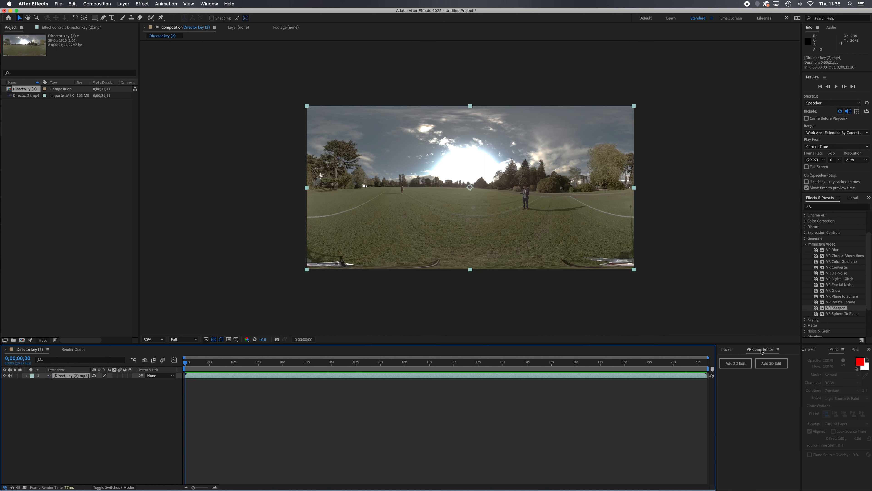
mouse_move(761, 350)
mouse_down()
mouse_move(771, 317)
mouse_move(506, 179)
mouse_move(154, 172)
mouse_move(468, 347)
mouse_move(753, 352)
mouse_up()
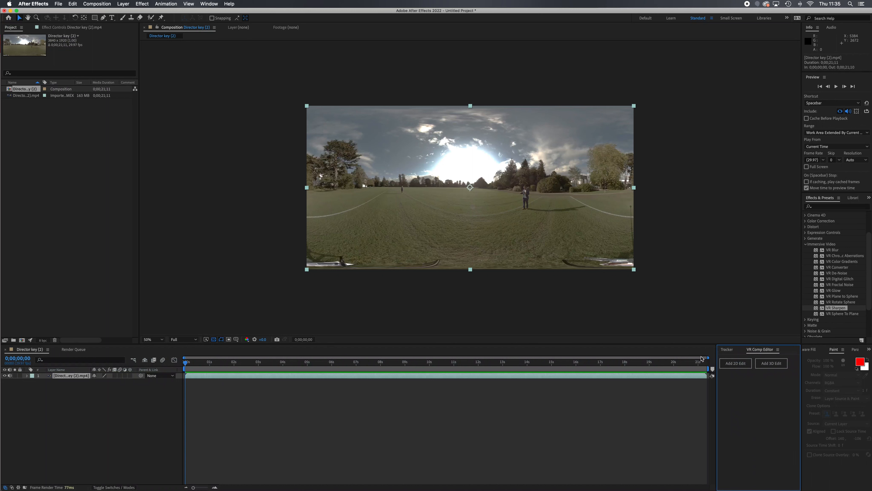
click(771, 364)
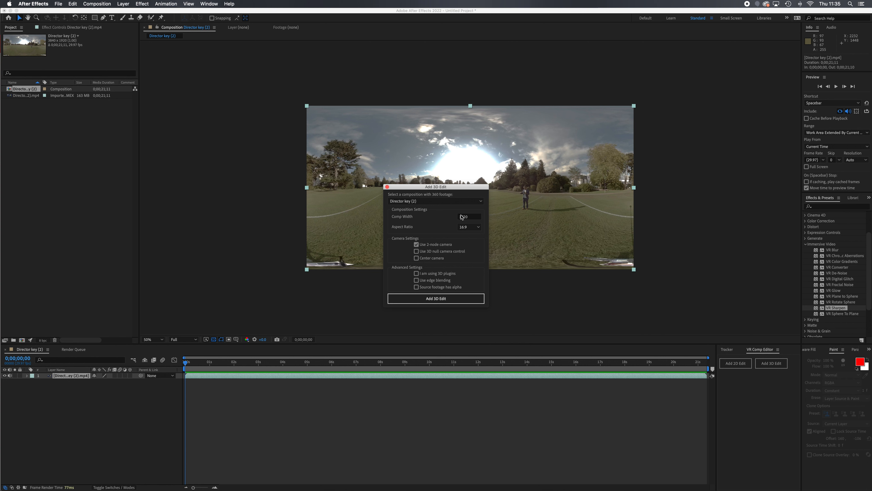
drag(444, 194, 245, 182)
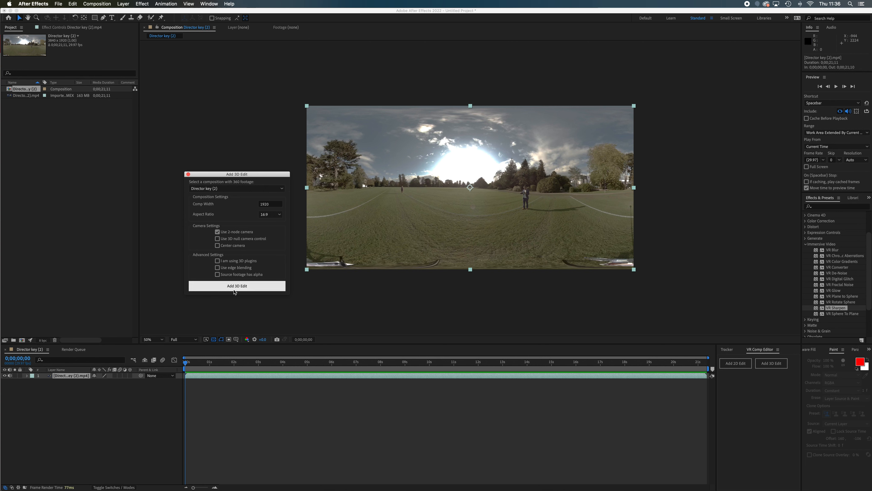
click(245, 287)
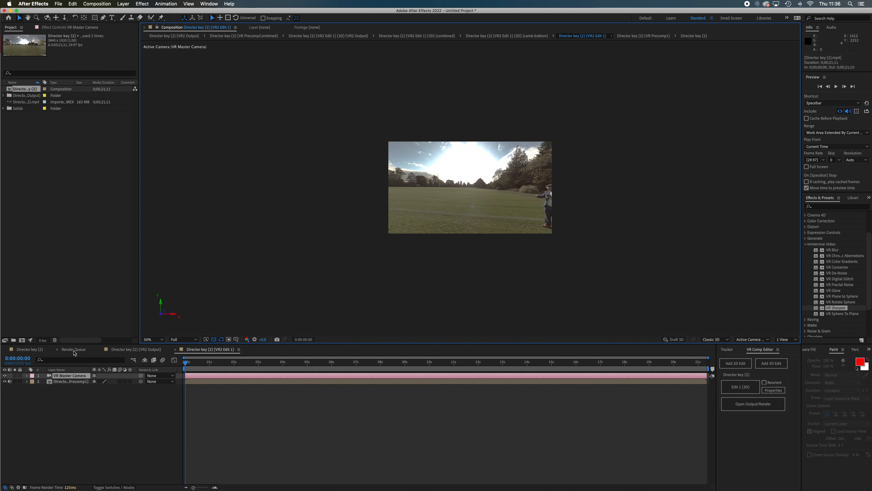
Review the source composition, the generated output folder, the VR output composition and the Edit 1 composition
click(57, 350)
click(31, 350)
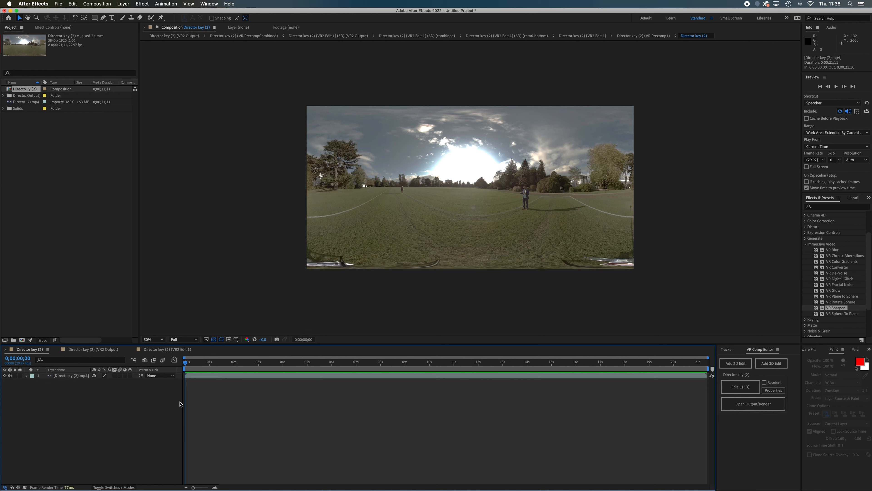
click(758, 445)
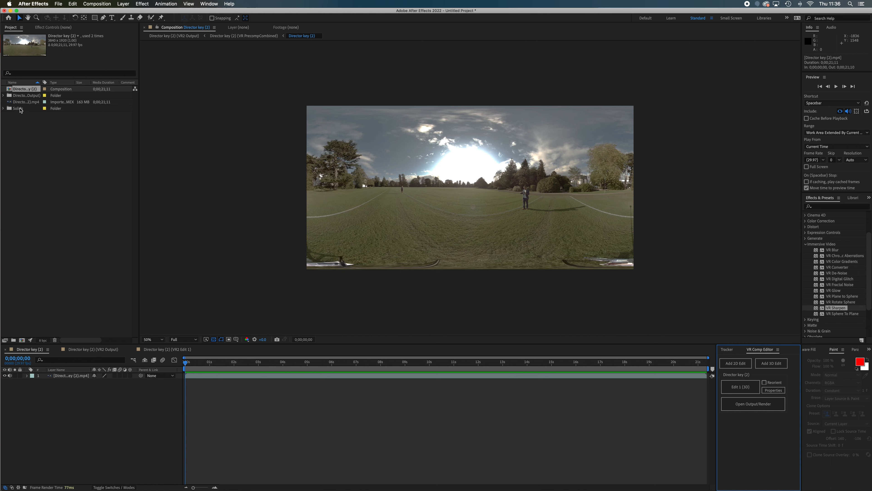
click(3, 95)
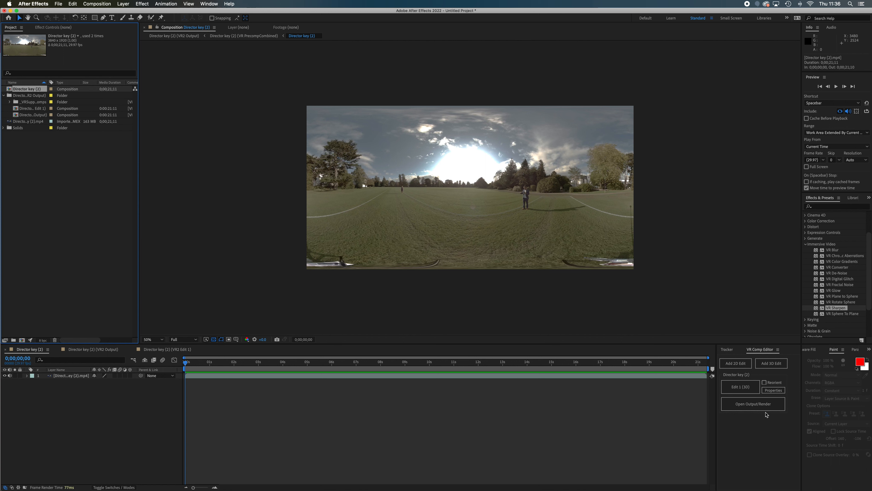
click(751, 407)
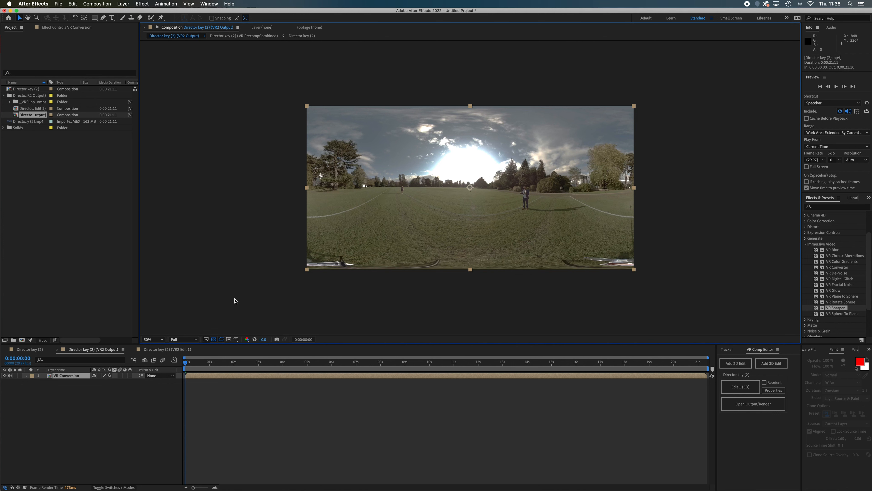
click(740, 388)
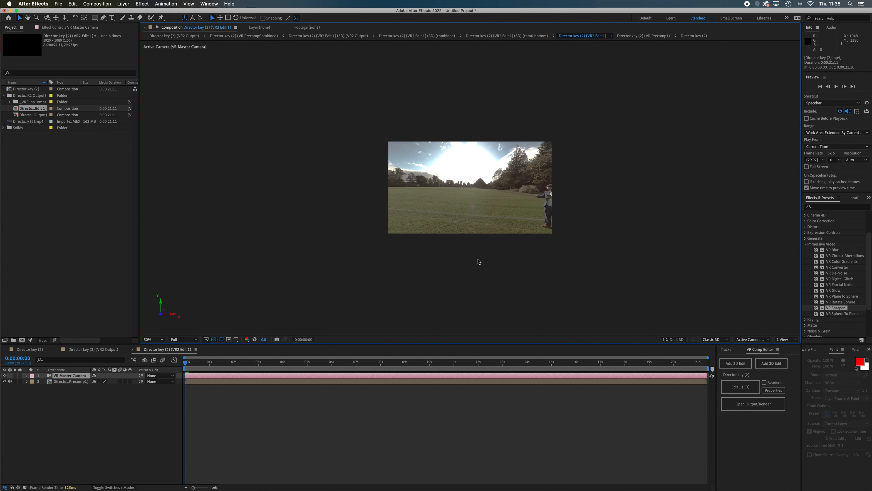
Orbit the VR Master Camera in Edit 1 toward the man standing on the grass, and open the output composition
key(period)
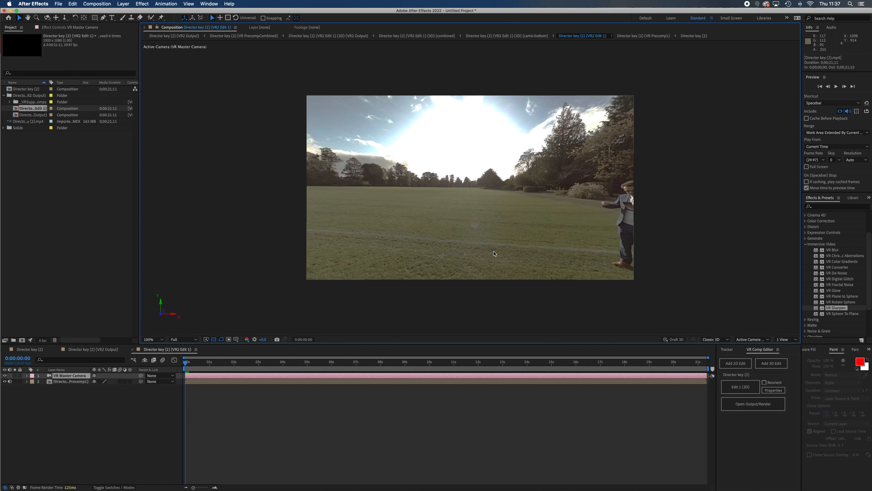
key(c)
drag(542, 234, 515, 191)
key(v)
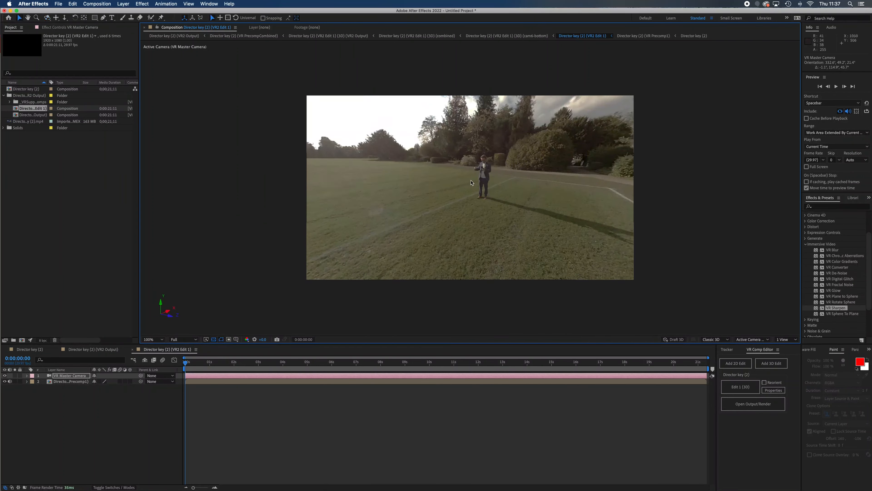
click(753, 403)
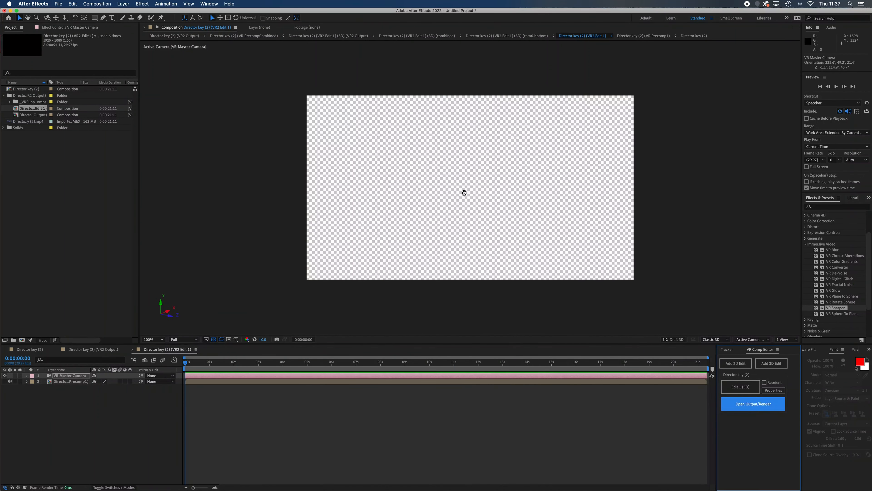
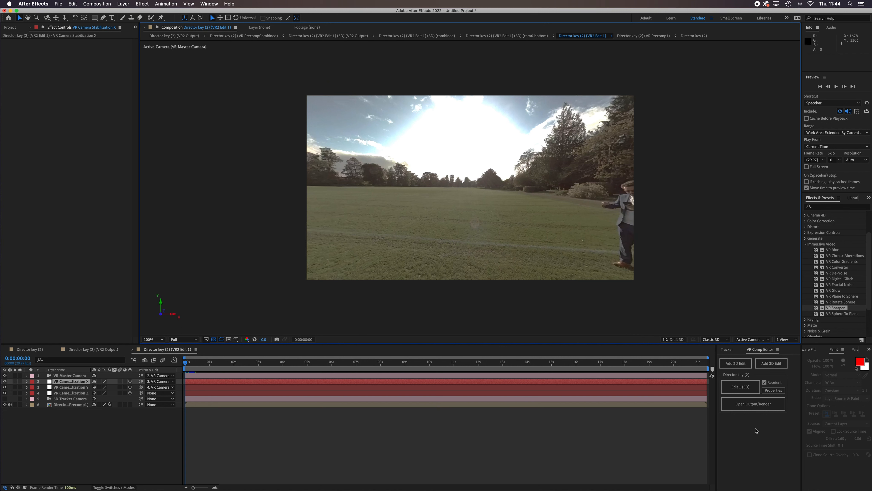
Add a 2D edit of Director key (2) with comp width 1920 and 16:9 aspect ratio, and orbit its camera toward the standing man
click(757, 410)
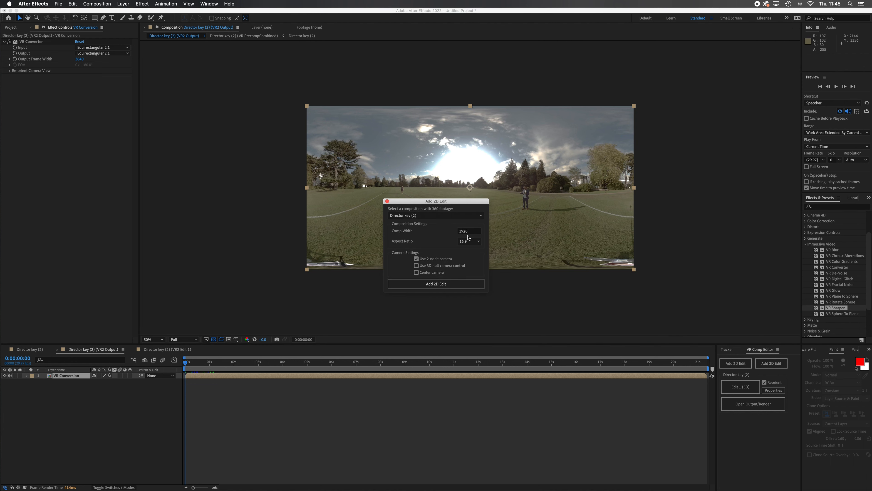
click(449, 286)
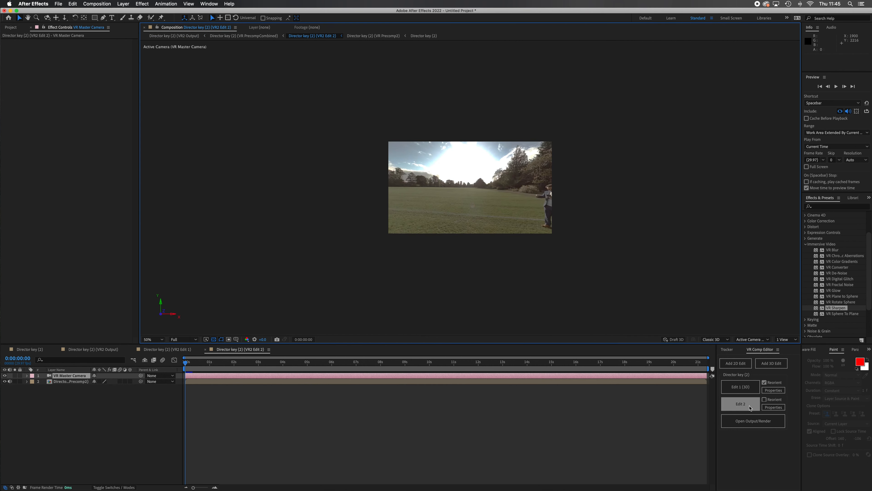
scroll(460, 192, up, 2)
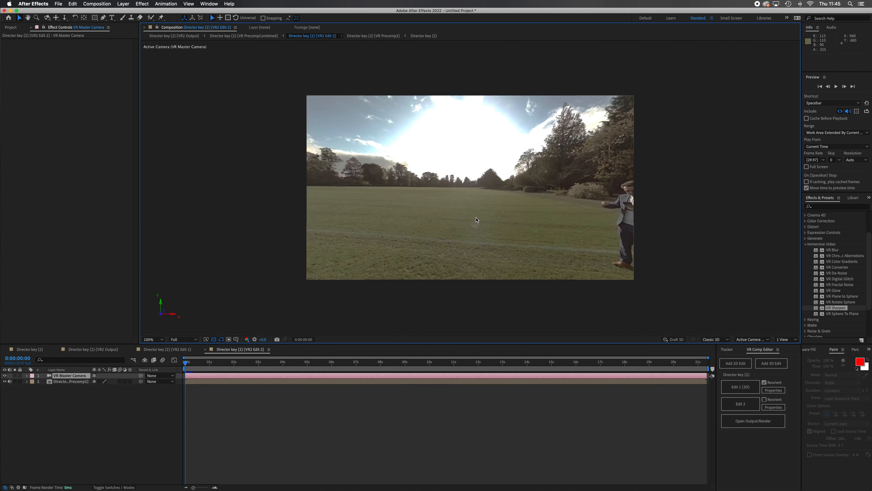
key(c)
drag(515, 222, 466, 223)
key(v)
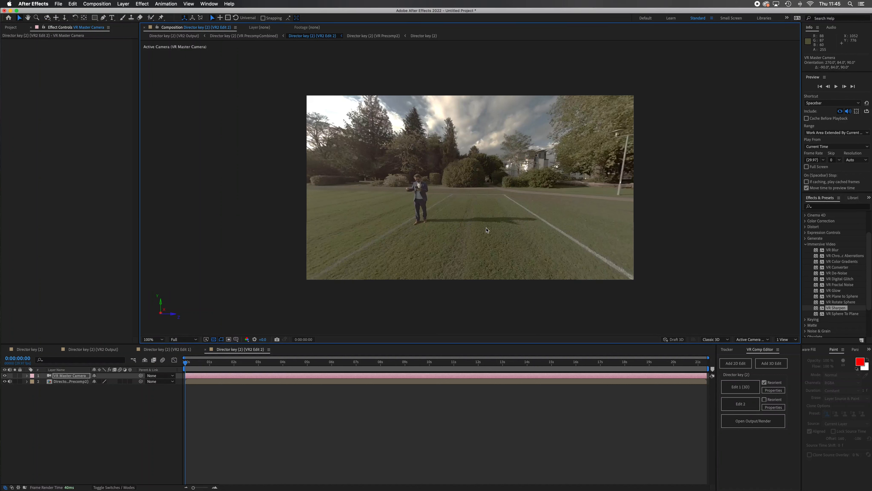
Orbit the VR Master Camera in Edit 2 down to the tripod and its pole shadow on the grass
key(c)
drag(541, 244, 520, 208)
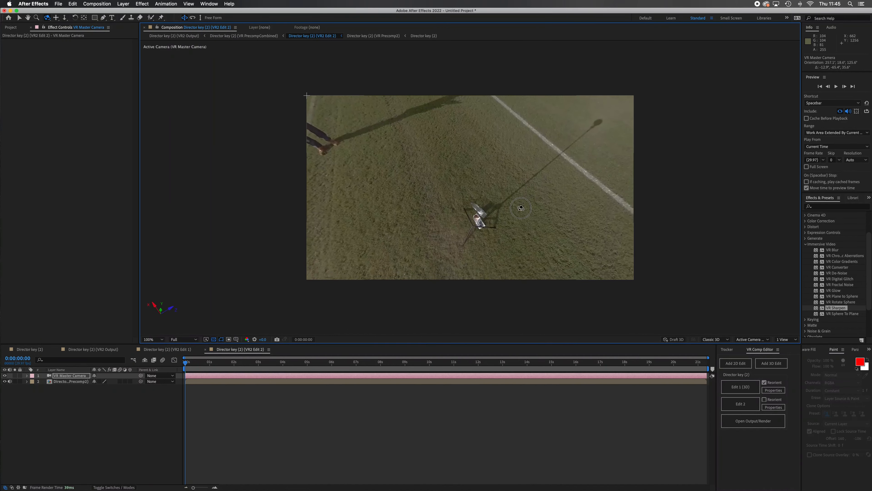
key(v)
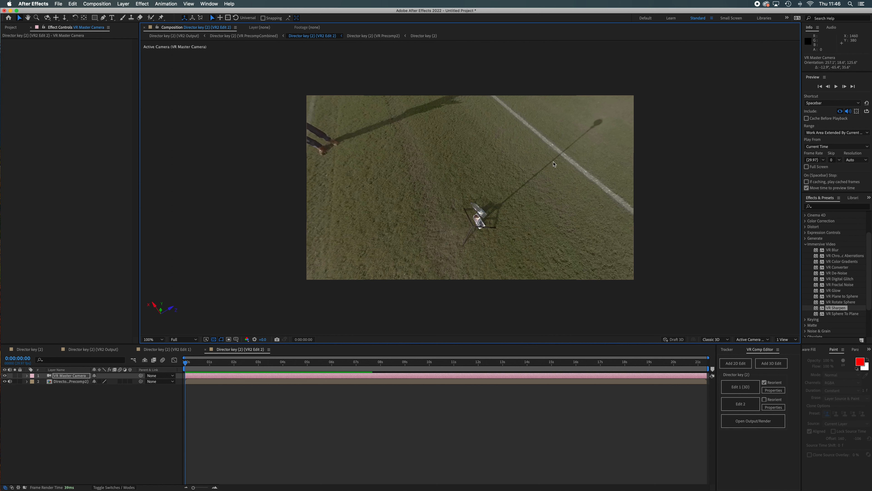
drag(531, 180, 521, 188)
key(super+z)
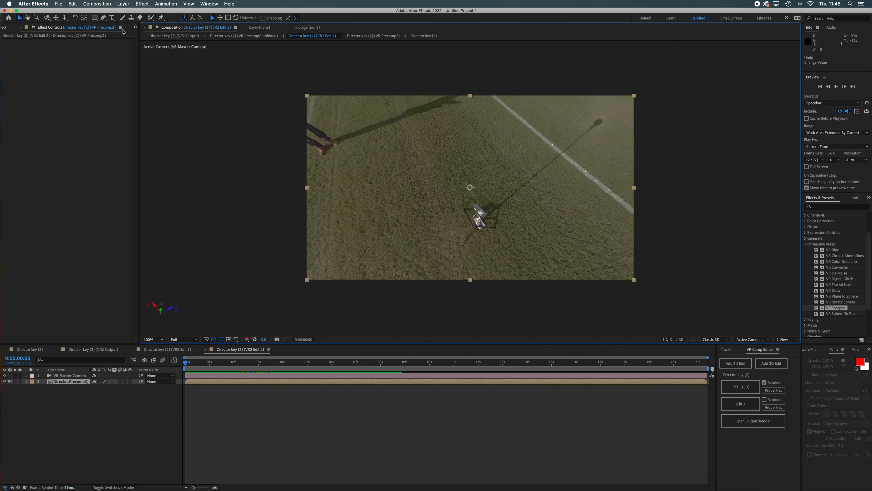
Open the Director key (2) precomp layer of Edit 2 for Clone Stamp painting at 200% and make the viewer taller
click(131, 18)
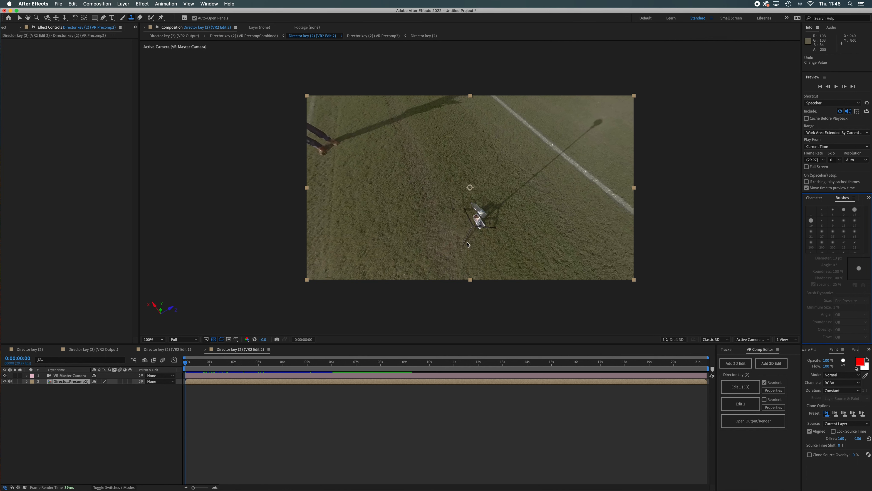
double_click(475, 208)
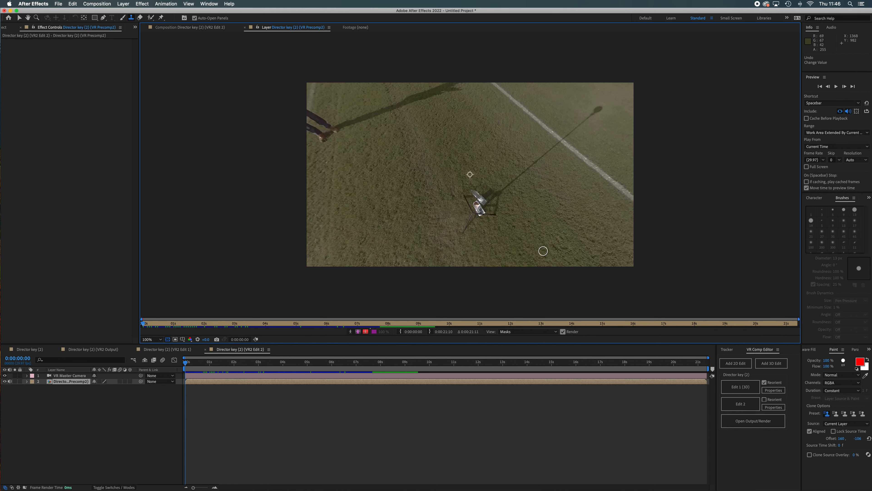
key(period)
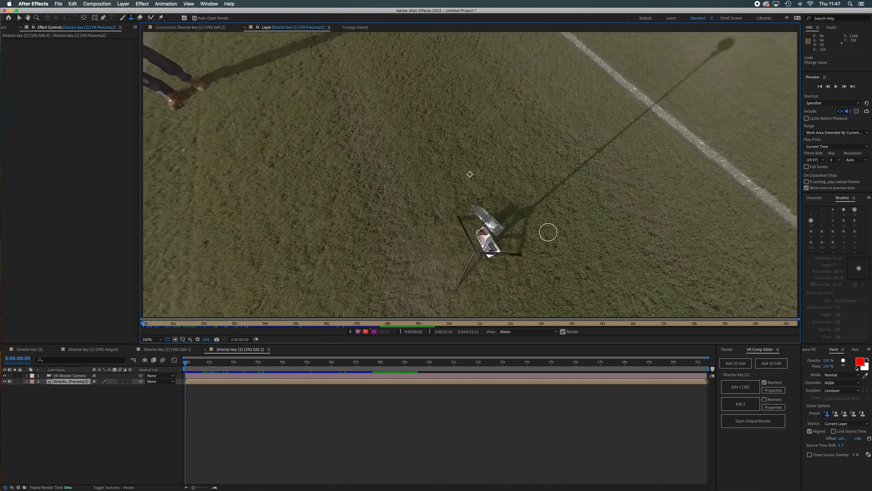
drag(623, 230, 543, 241)
key(space)
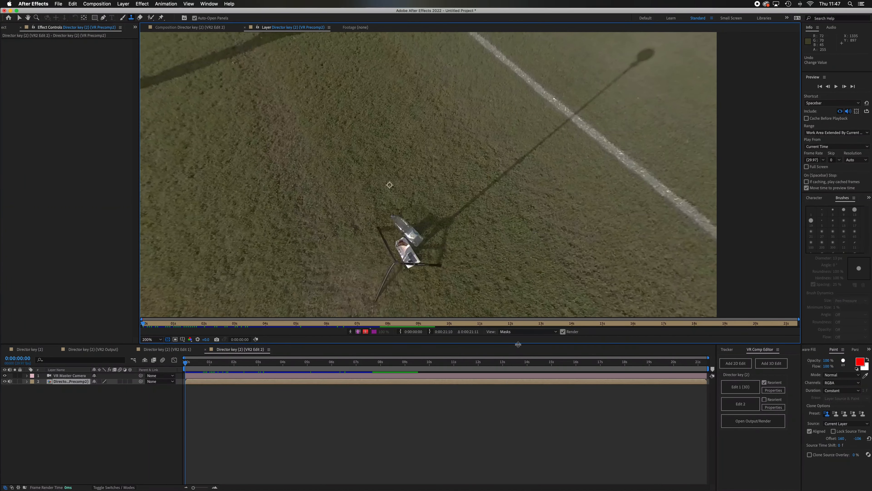
drag(519, 343, 516, 408)
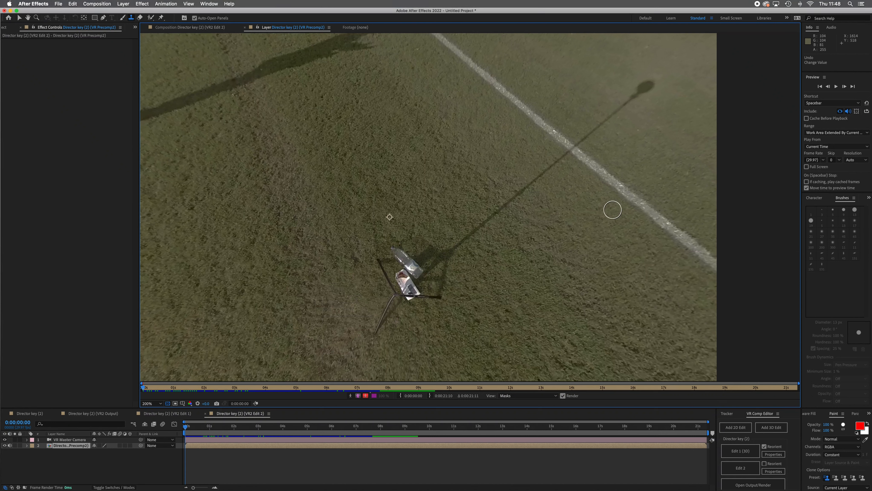
Clone clean pitch over the pole shadow from where it crosses the white line out to its rounded tip
alt+click(611, 180)
click(572, 147)
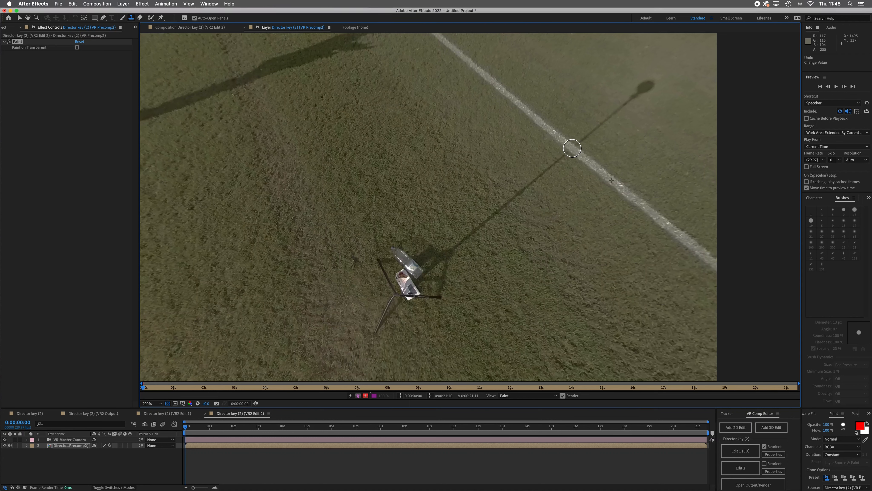
key(super+z)
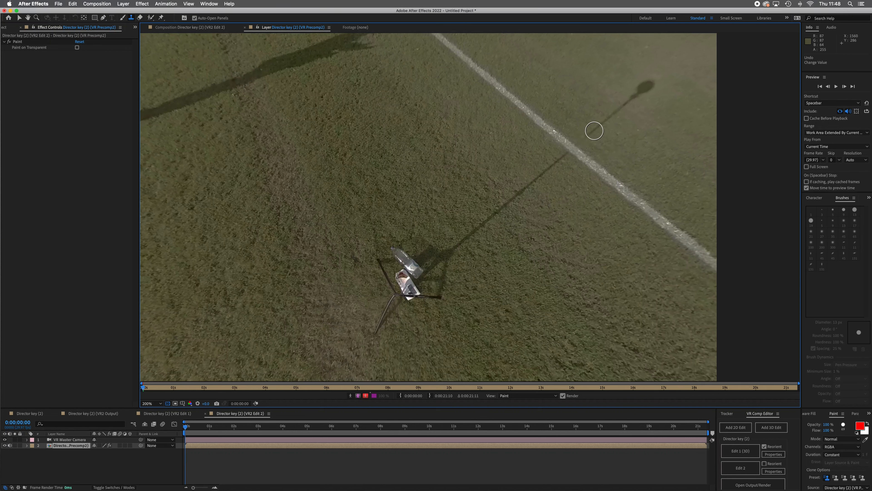
drag(588, 134, 623, 102)
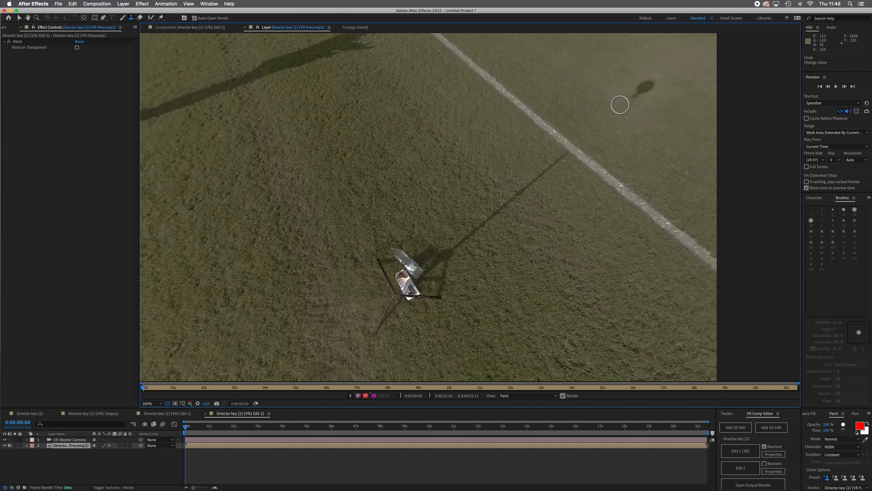
alt+click(669, 105)
mouse_move(641, 85)
mouse_down()
mouse_move(648, 83)
mouse_move(631, 95)
mouse_move(645, 93)
mouse_move(645, 80)
mouse_move(638, 98)
mouse_up()
alt+click(678, 72)
Clone grass over the rest of the pole shadow between the white line and the tripod
alt+click(498, 224)
drag(495, 222, 561, 154)
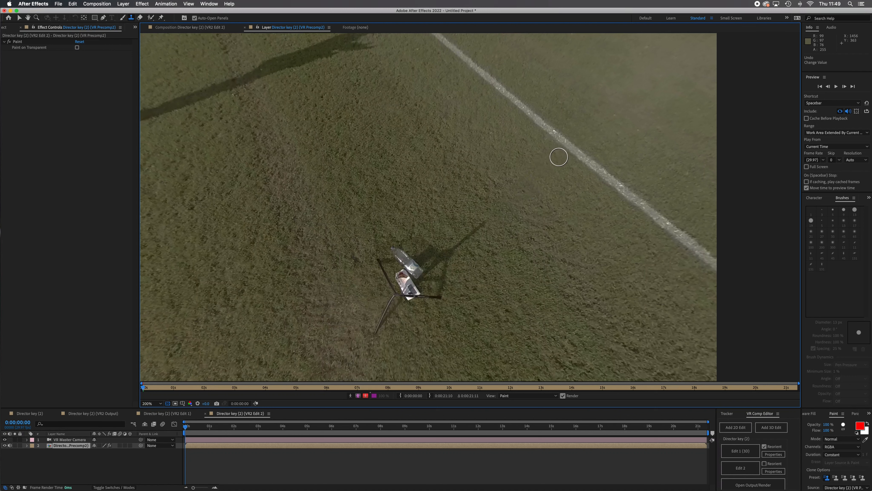
alt+click(480, 255)
drag(460, 245, 484, 225)
mouse_move(446, 280)
mouse_down()
mouse_move(447, 252)
mouse_move(424, 256)
mouse_move(442, 263)
mouse_up()
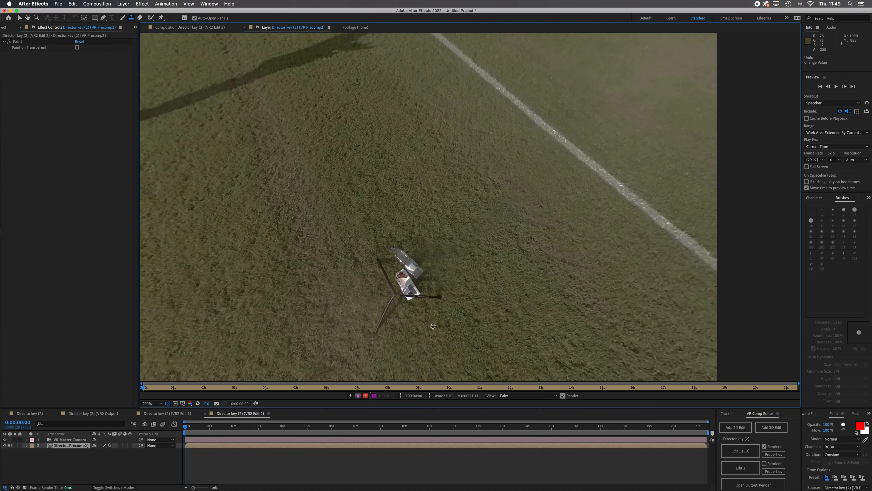
Clone nearby grass over the tripod body and legs, and touch up the patched ground
mouse_move(418, 295)
mouse_down()
mouse_move(440, 298)
mouse_move(407, 297)
mouse_up()
mouse_move(408, 243)
mouse_down()
mouse_move(395, 256)
mouse_move(410, 271)
mouse_move(430, 255)
mouse_move(422, 272)
mouse_move(405, 273)
mouse_move(392, 251)
mouse_move(379, 261)
mouse_move(389, 276)
mouse_up()
alt+click(355, 231)
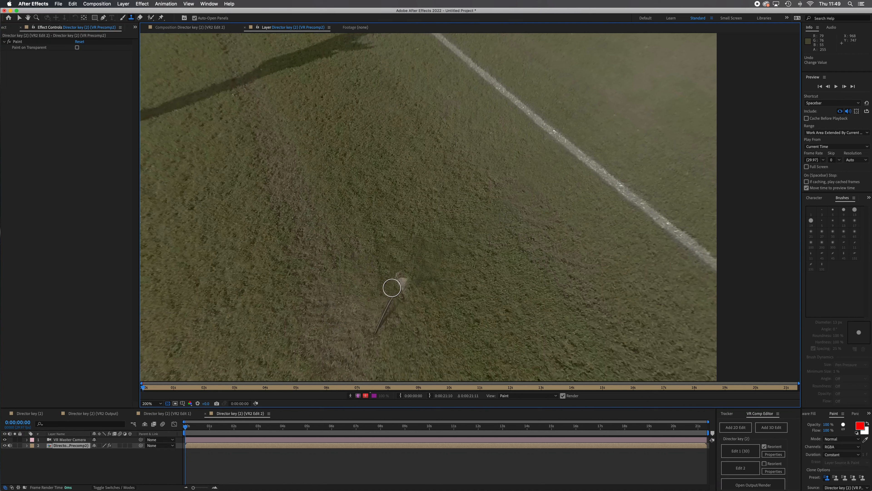
mouse_move(366, 333)
mouse_down()
mouse_move(380, 319)
mouse_move(380, 329)
mouse_move(392, 292)
mouse_move(378, 312)
mouse_move(399, 281)
mouse_move(409, 282)
mouse_move(394, 280)
mouse_move(430, 273)
mouse_move(409, 292)
mouse_move(421, 317)
mouse_up()
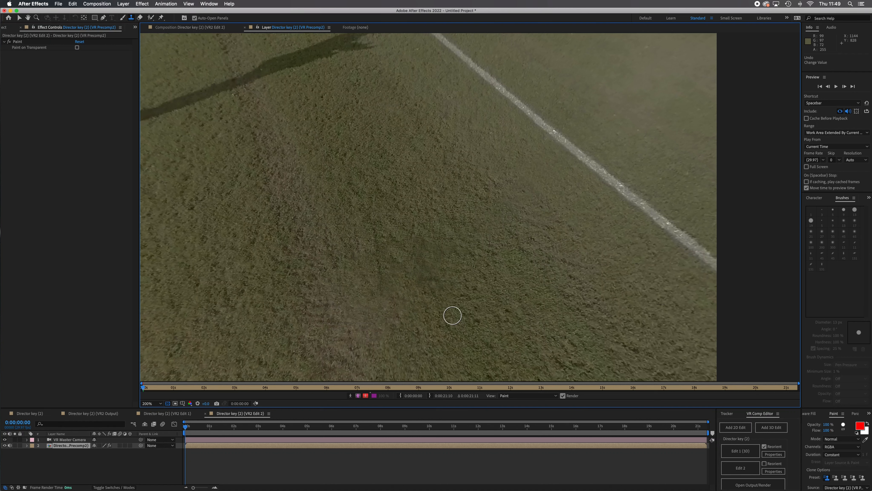
key(comma)
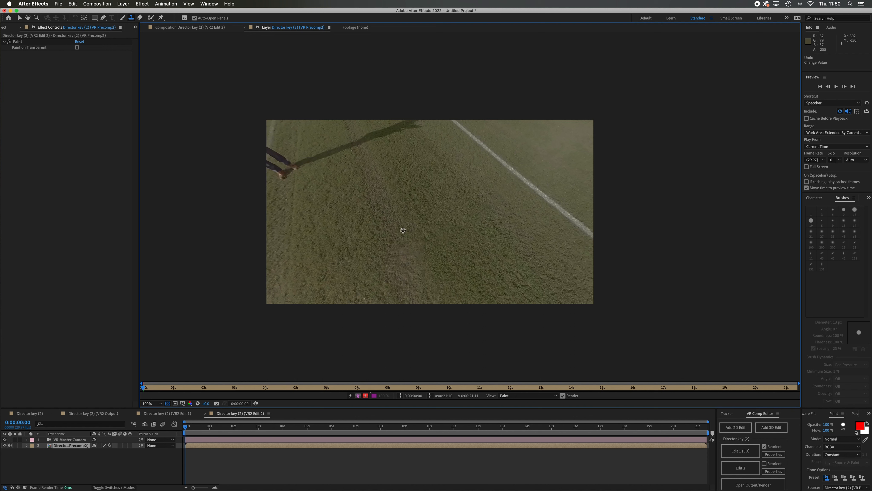
drag(401, 240, 412, 267)
Return to the Edit 2 composition, try orbiting its VR Master Camera over the patched ground, and undo the orbit
click(190, 27)
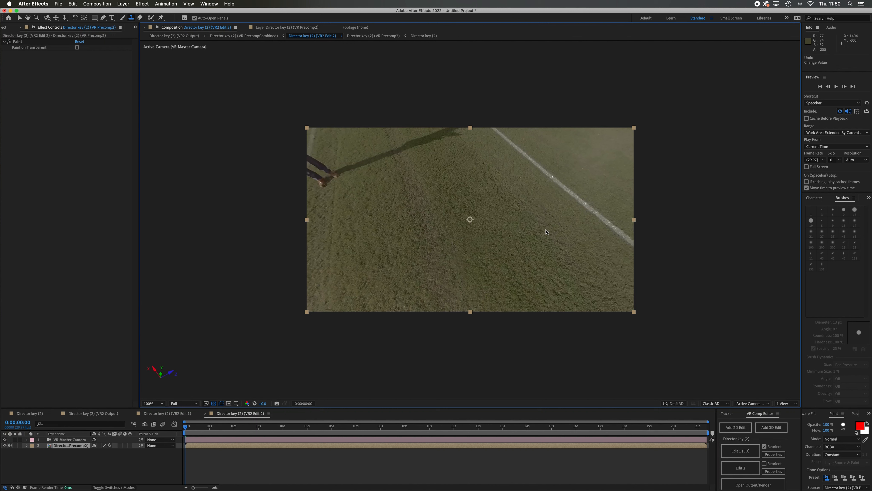
key(c)
drag(570, 254, 553, 237)
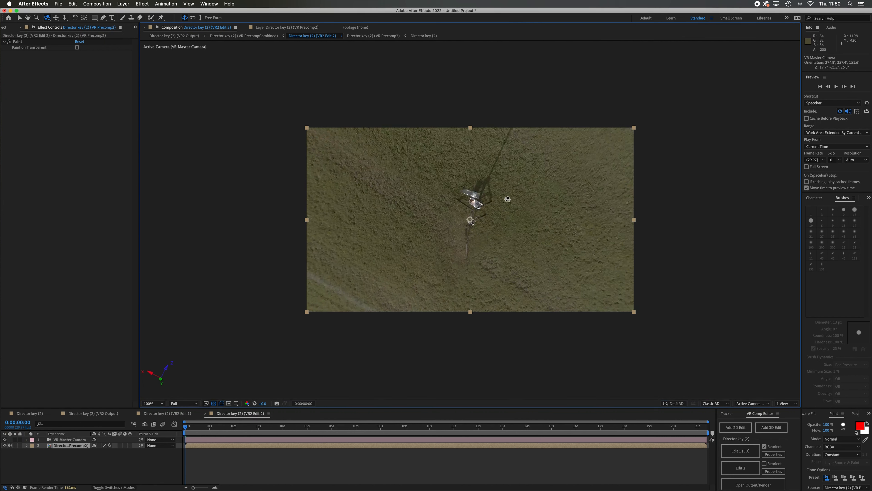
key(super+b)
key(super+z)
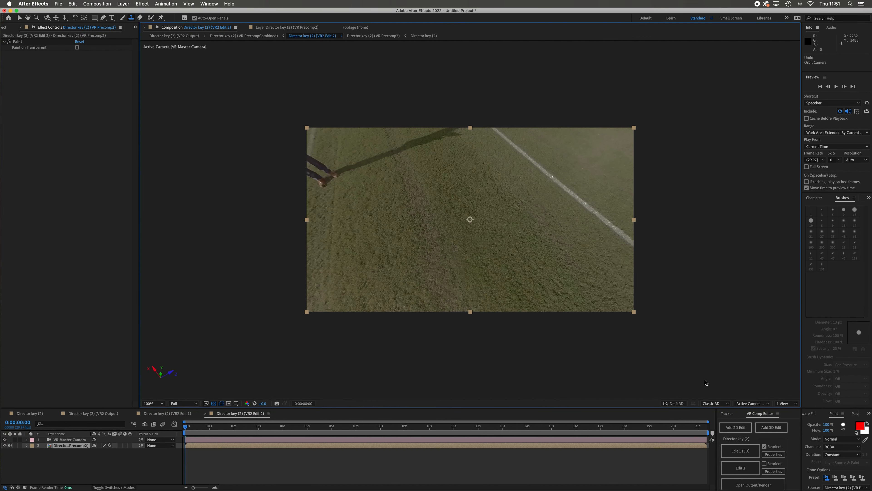
Enlarge the timeline area and compare the patched VR output composition with the original Director key (2) composition
drag(707, 408, 703, 316)
click(753, 393)
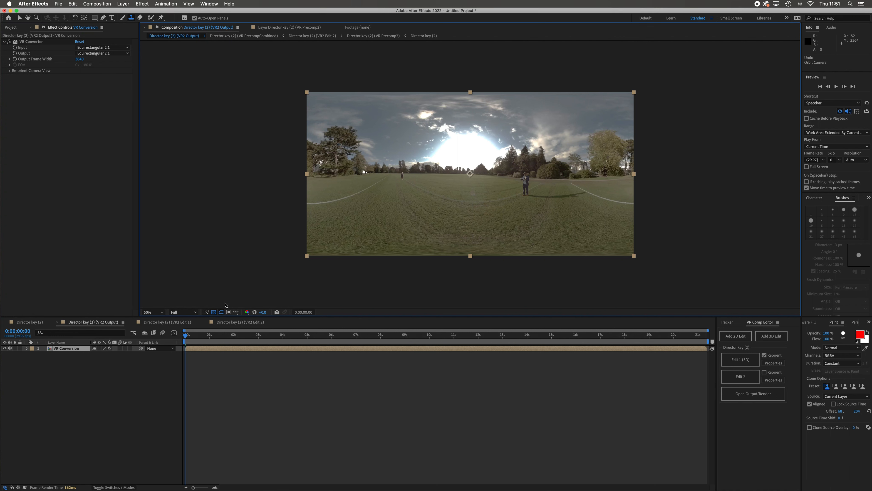
click(29, 323)
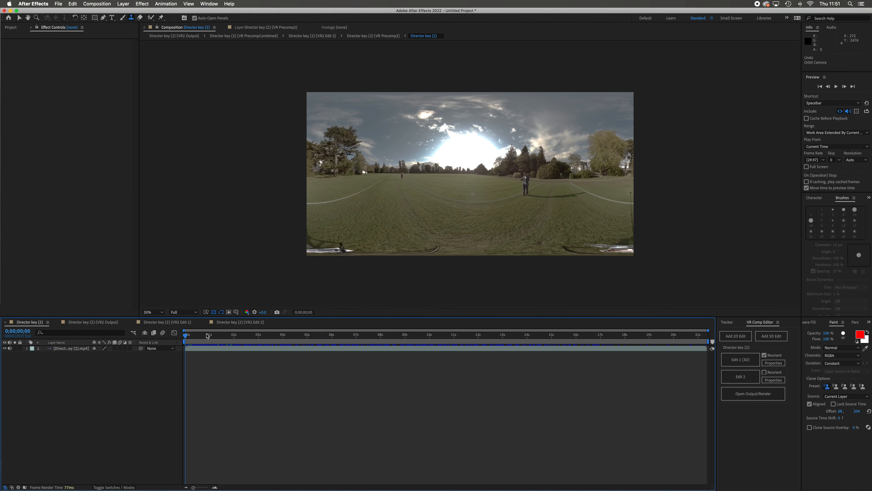
click(753, 393)
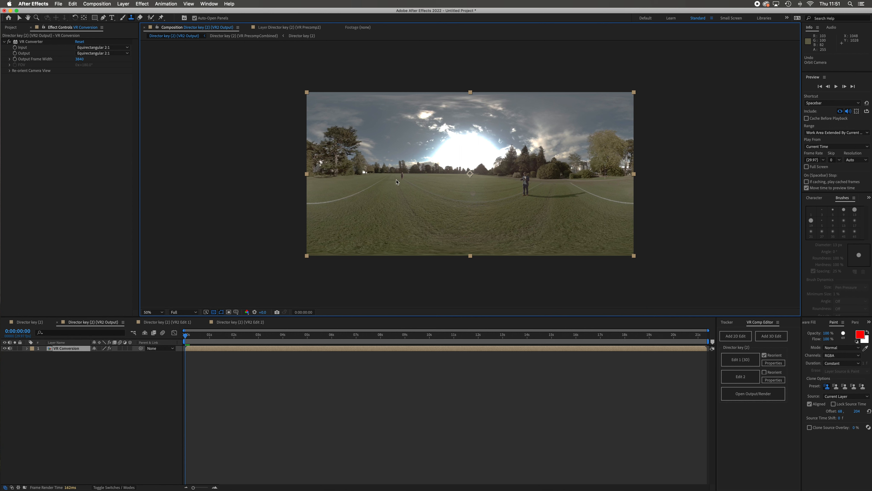
Add the VR output composition to the render queue and set its QuickTime video codec to Apple ProRes 422 HQ
click(98, 4)
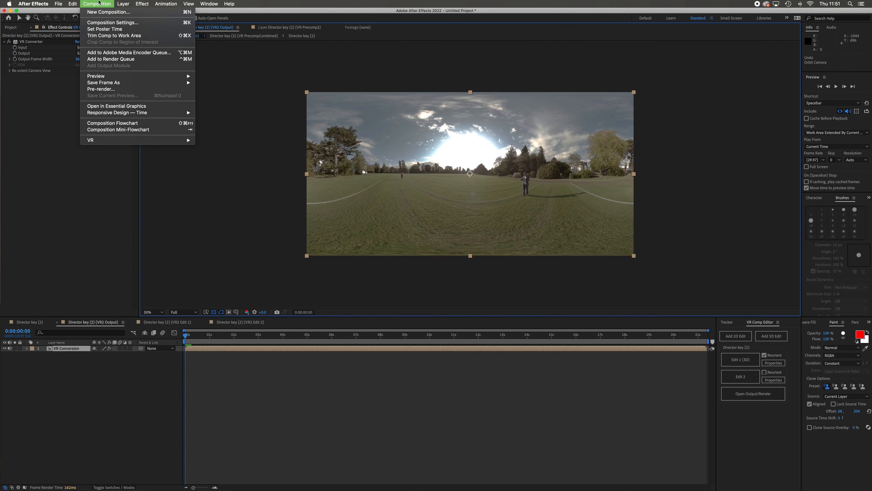
click(111, 59)
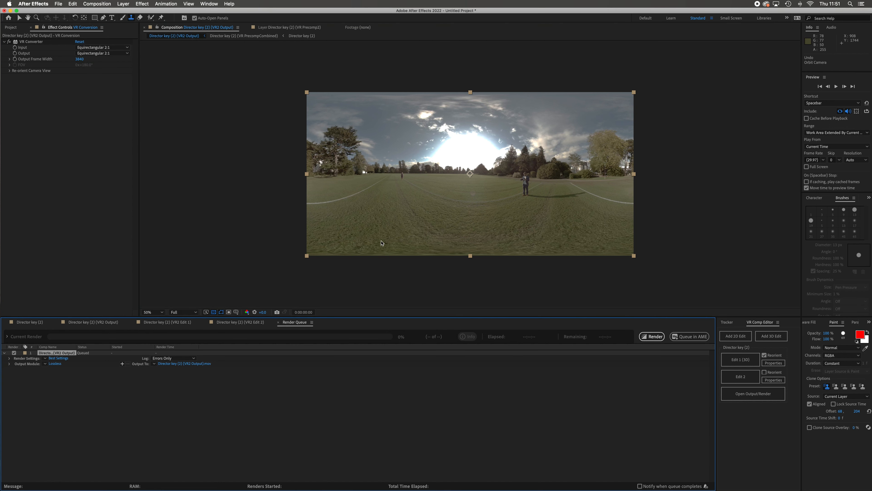
click(54, 363)
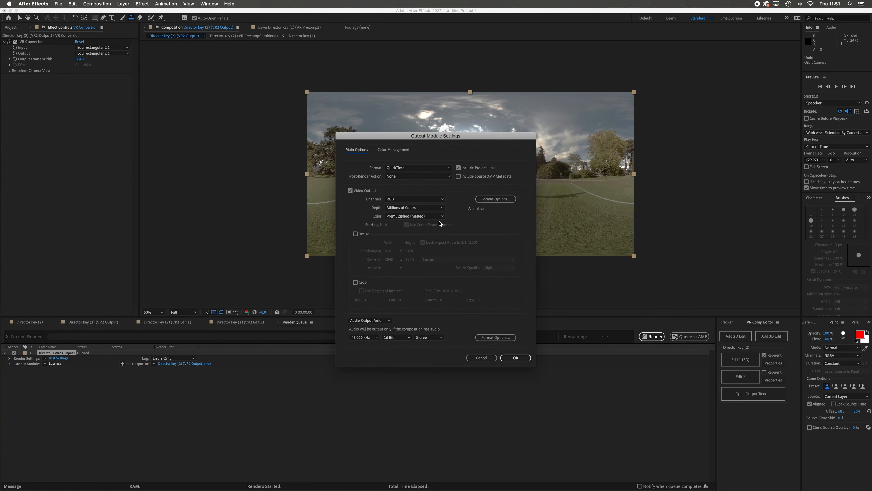
click(496, 199)
click(364, 145)
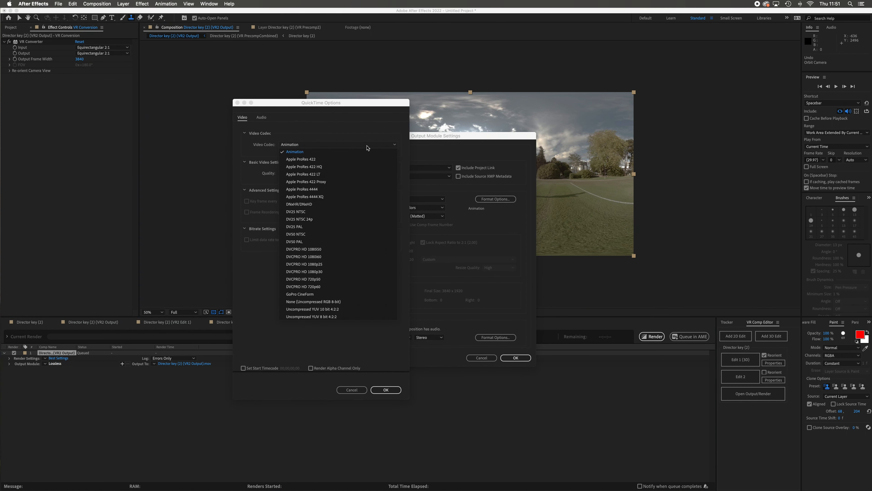
click(341, 168)
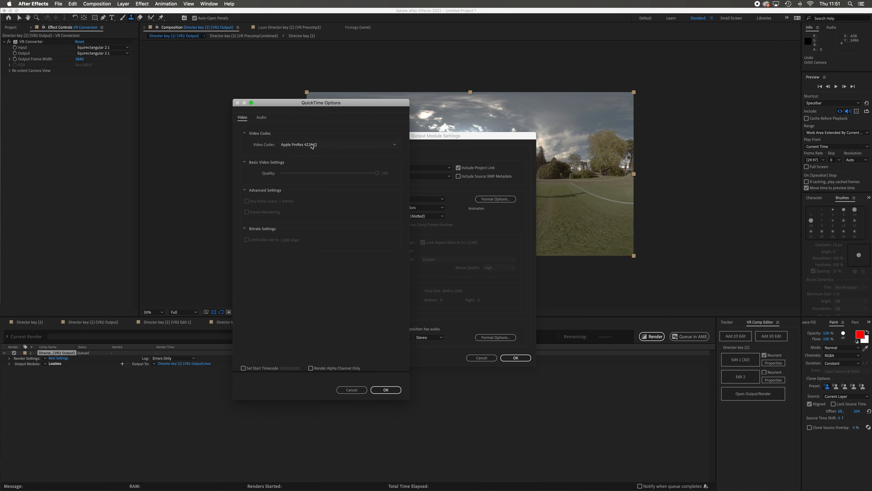
click(385, 389)
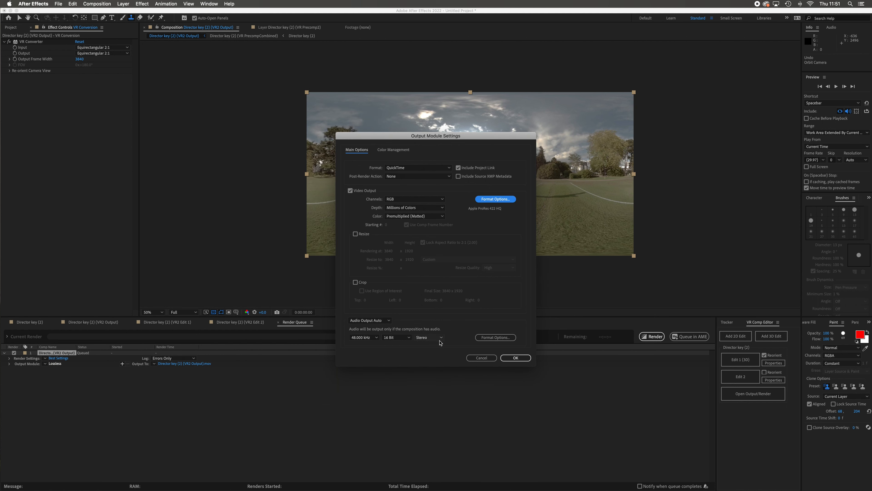
click(516, 358)
Name the output movie Director key Stab + Patch.mov, with the Desktop as its destination
click(191, 364)
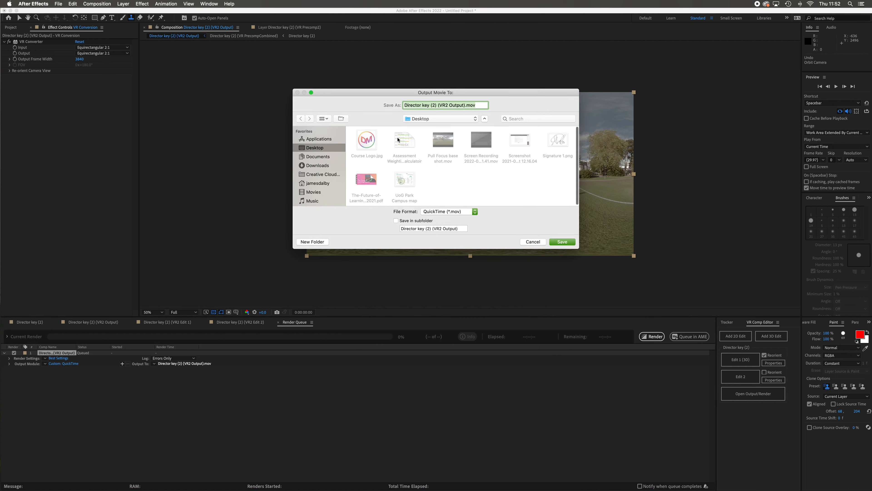
click(465, 106)
key(BackSpace)
key(BackSpace)
key(BackSpace)
key(BackSpace)
key(BackSpace)
key(BackSpace)
key(BackSpace)
key(BackSpace)
key(BackSpace)
key(BackSpace)
key(BackSpace)
key(BackSpace)
key(BackSpace)
key(BackSpace)
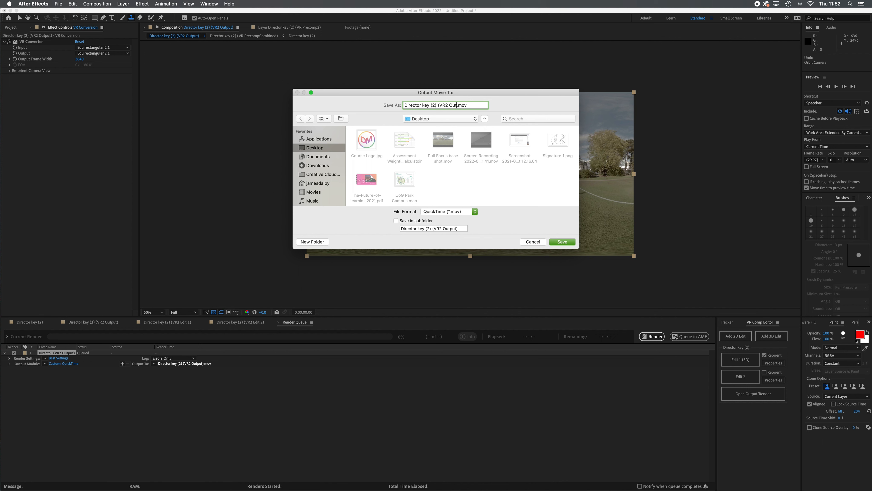
text(Stab )
text(+ Pt)
text(atch)
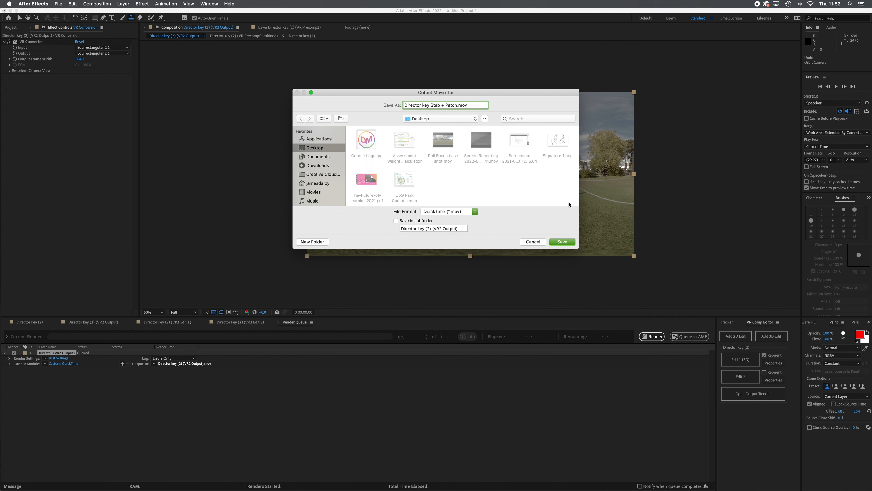